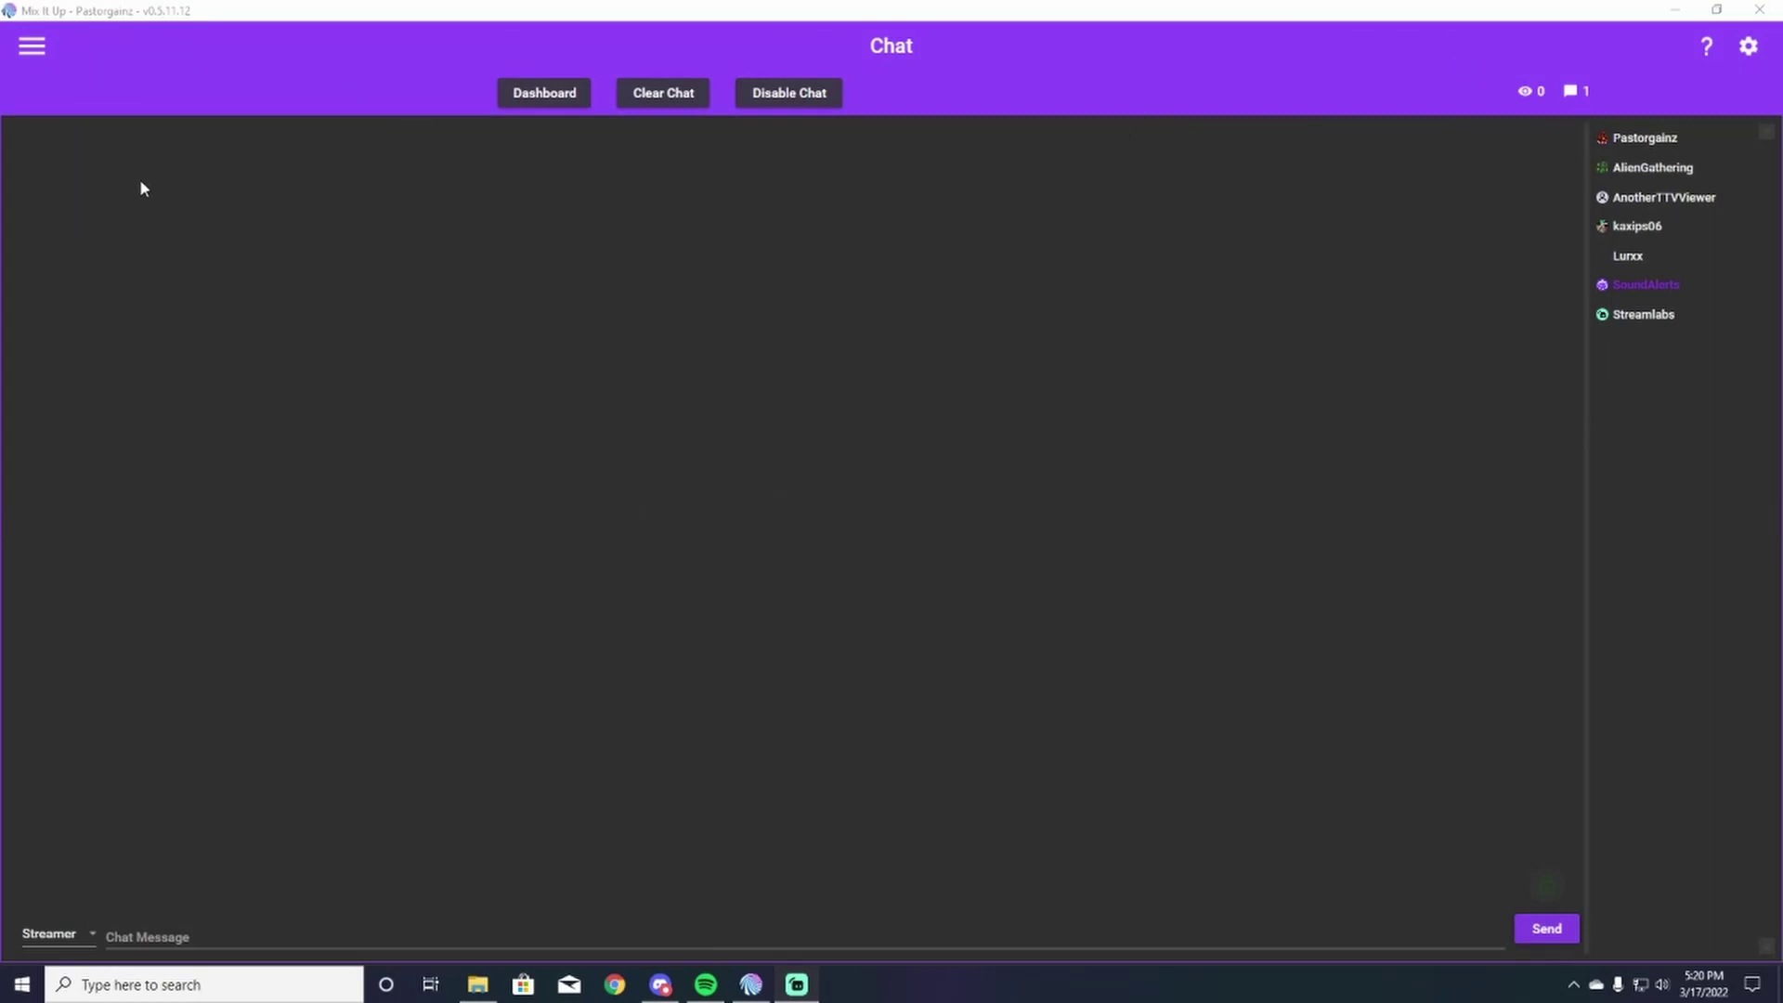
Expand the Streamlabs entry on the Services page to see its connected account.
{"action": "left_click", "coordinate": [35, 50]}
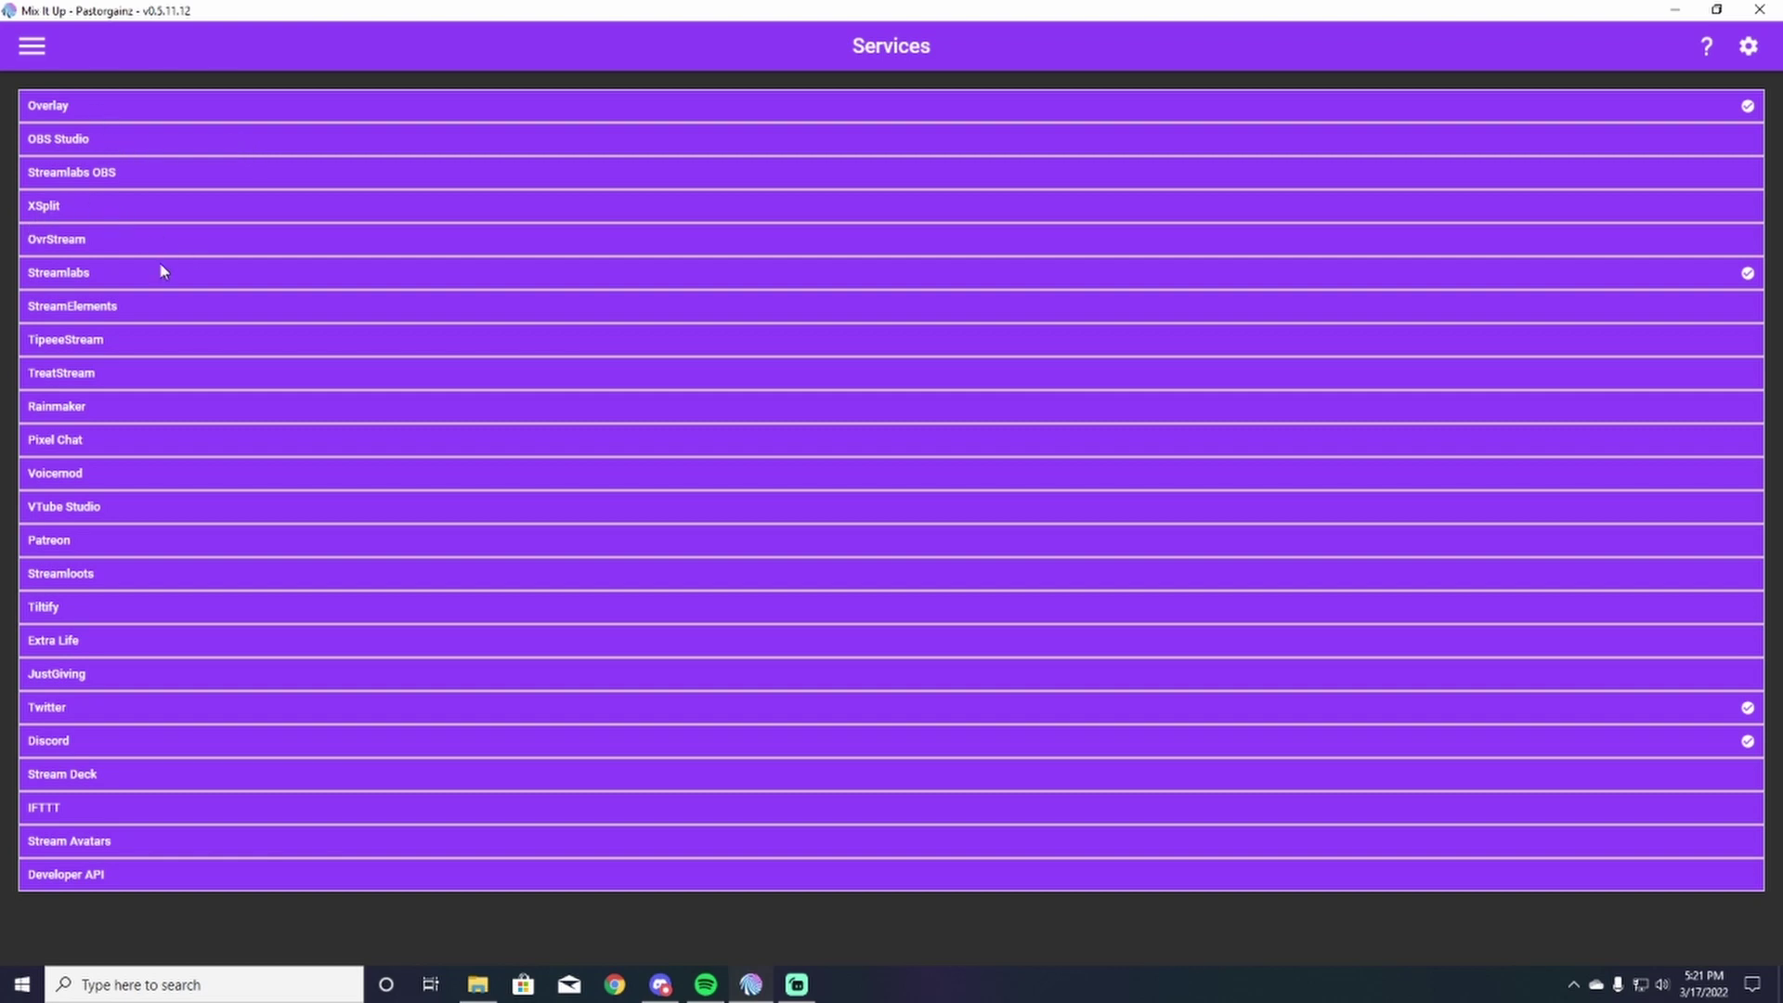
{"action": "left_click", "coordinate": [109, 274]}
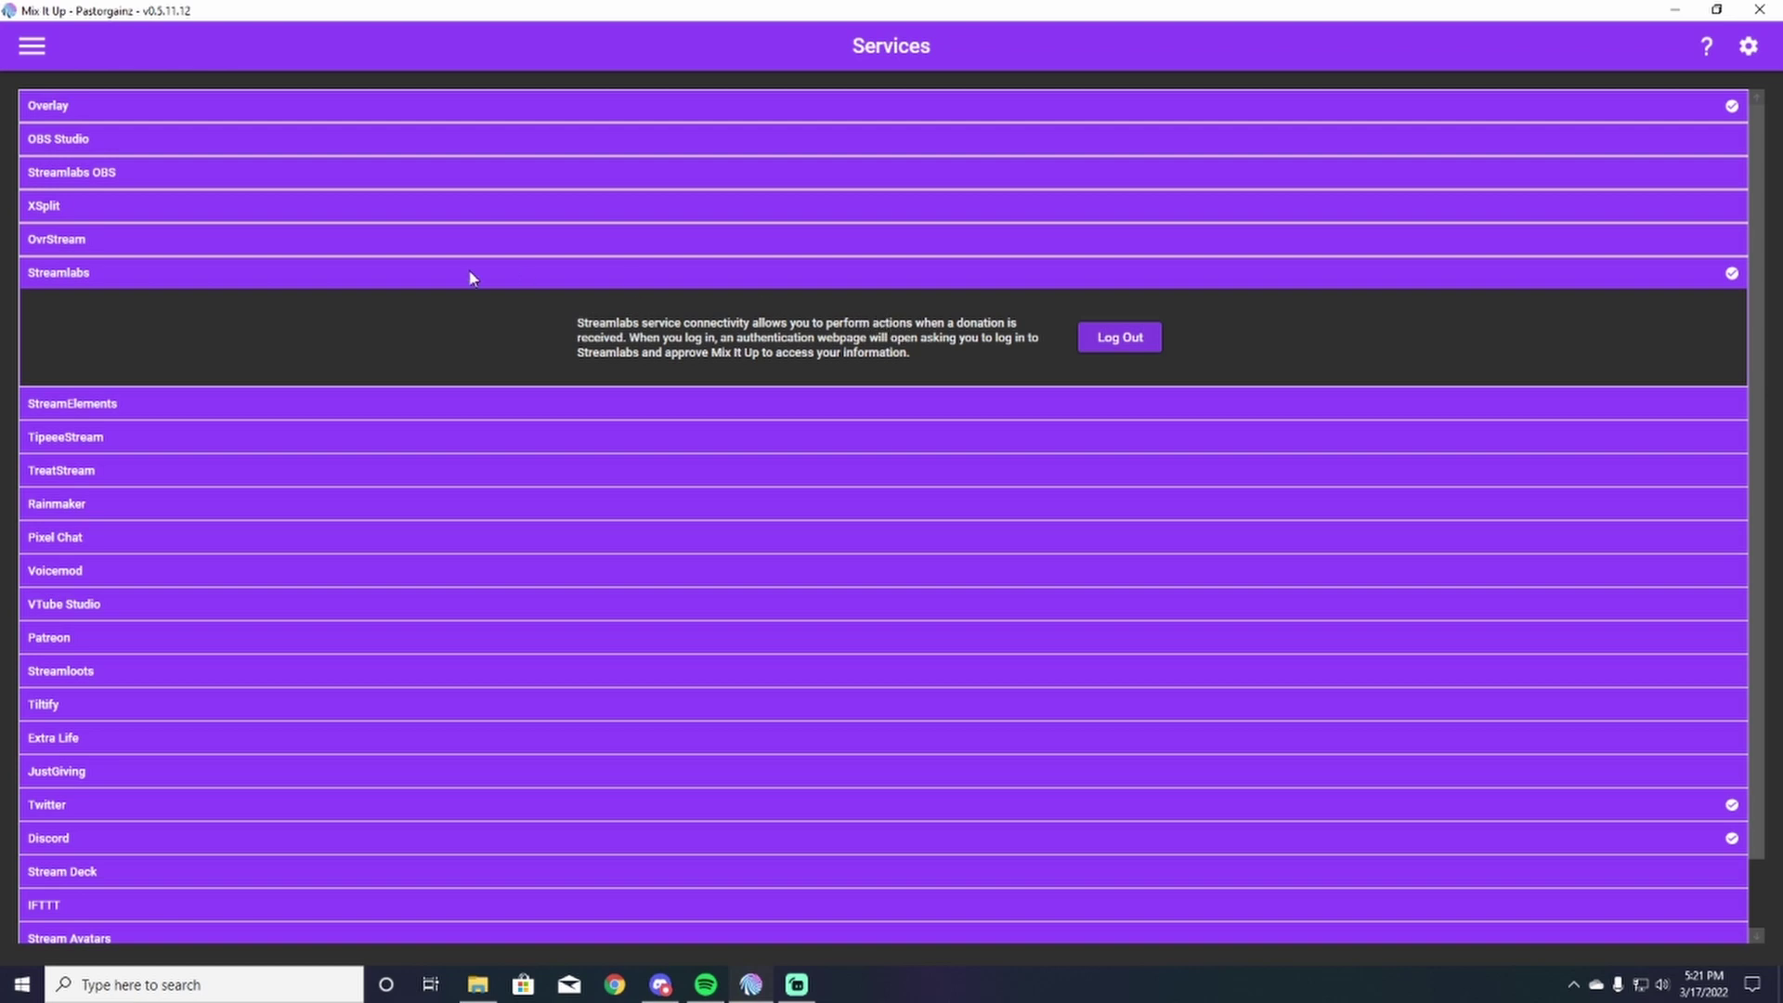
Open the Giveaway page and check its 'giveaway' command, 1-minute total time and 5-minute reminder.
{"action": "left_click", "coordinate": [37, 51]}
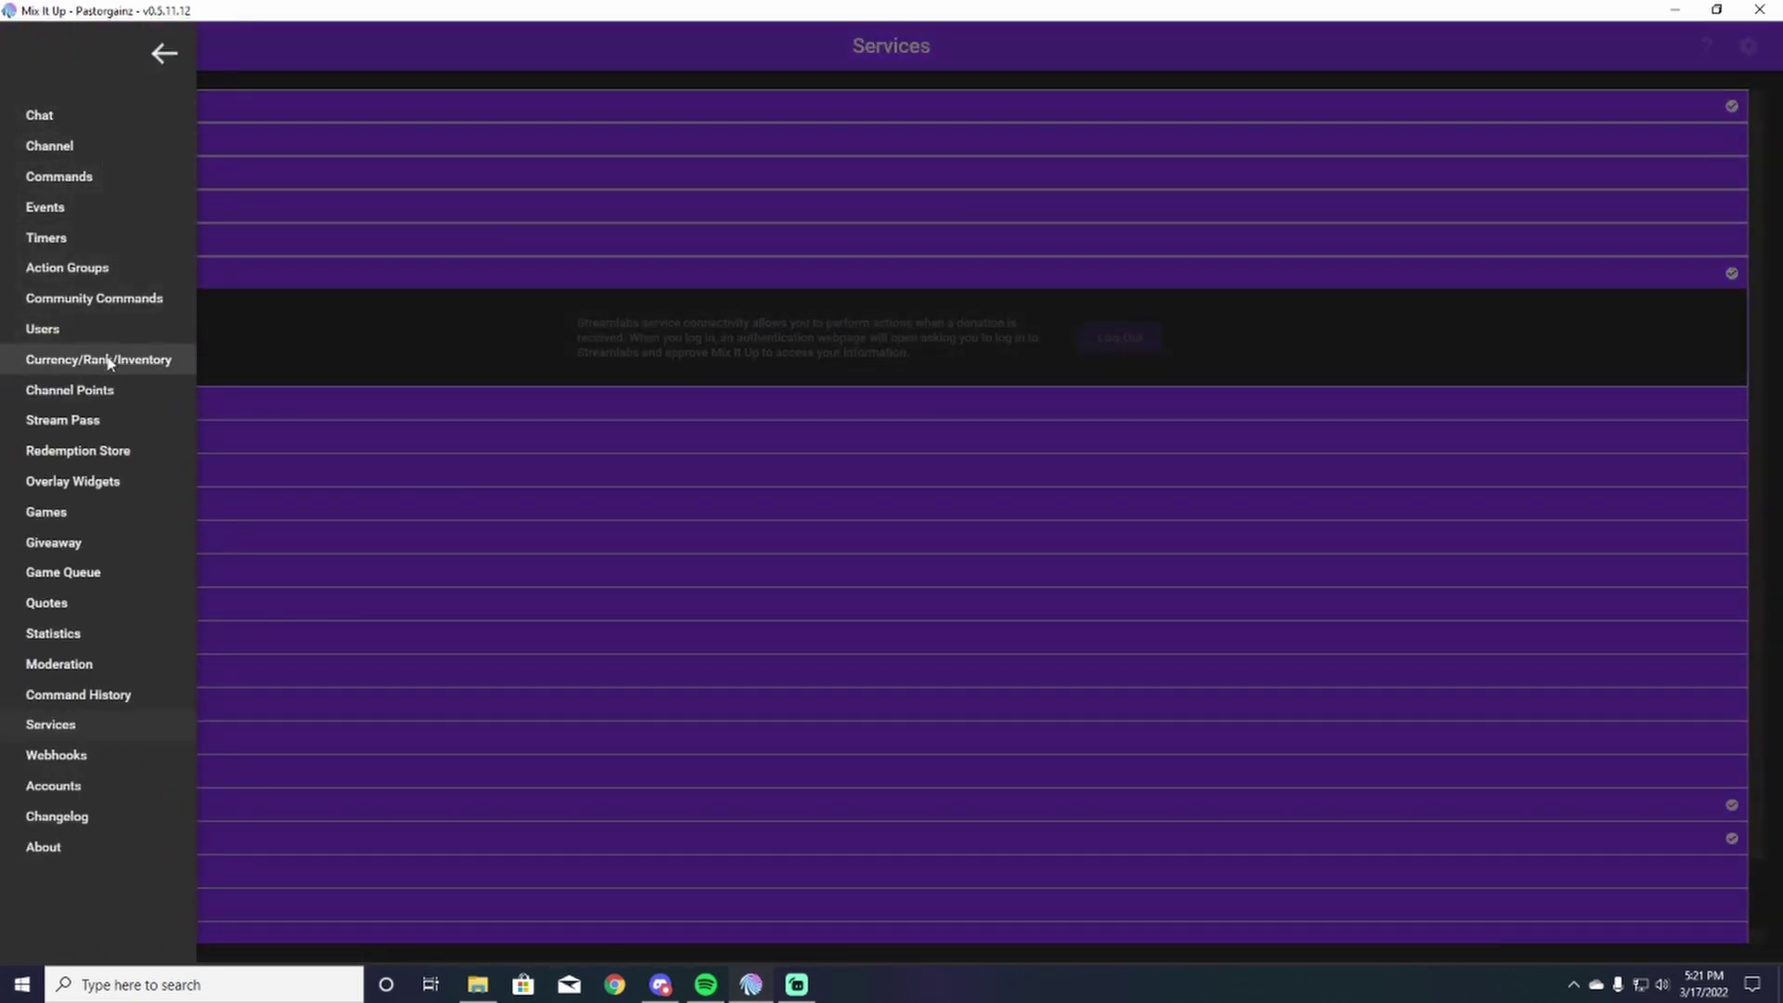
{"action": "left_click", "coordinate": [72, 541]}
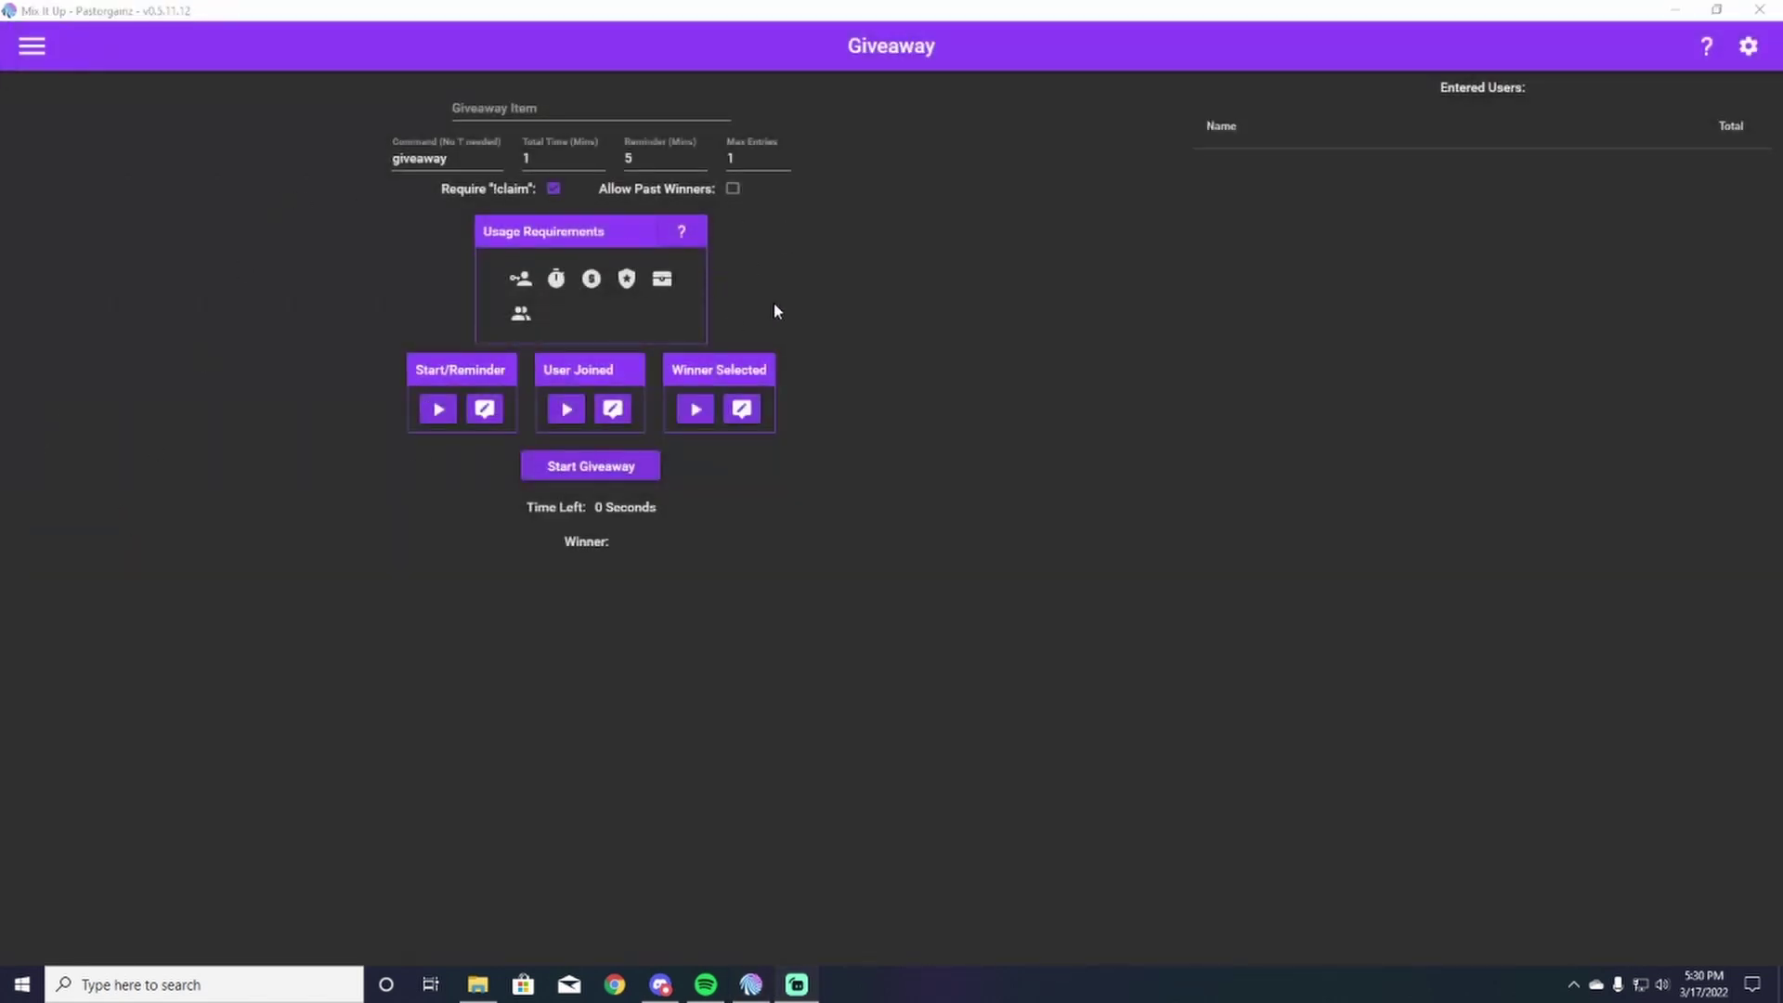
{"action": "left_click", "coordinate": [427, 158]}
{"action": "left_click", "coordinate": [655, 157]}
{"action": "left_click", "coordinate": [462, 154]}
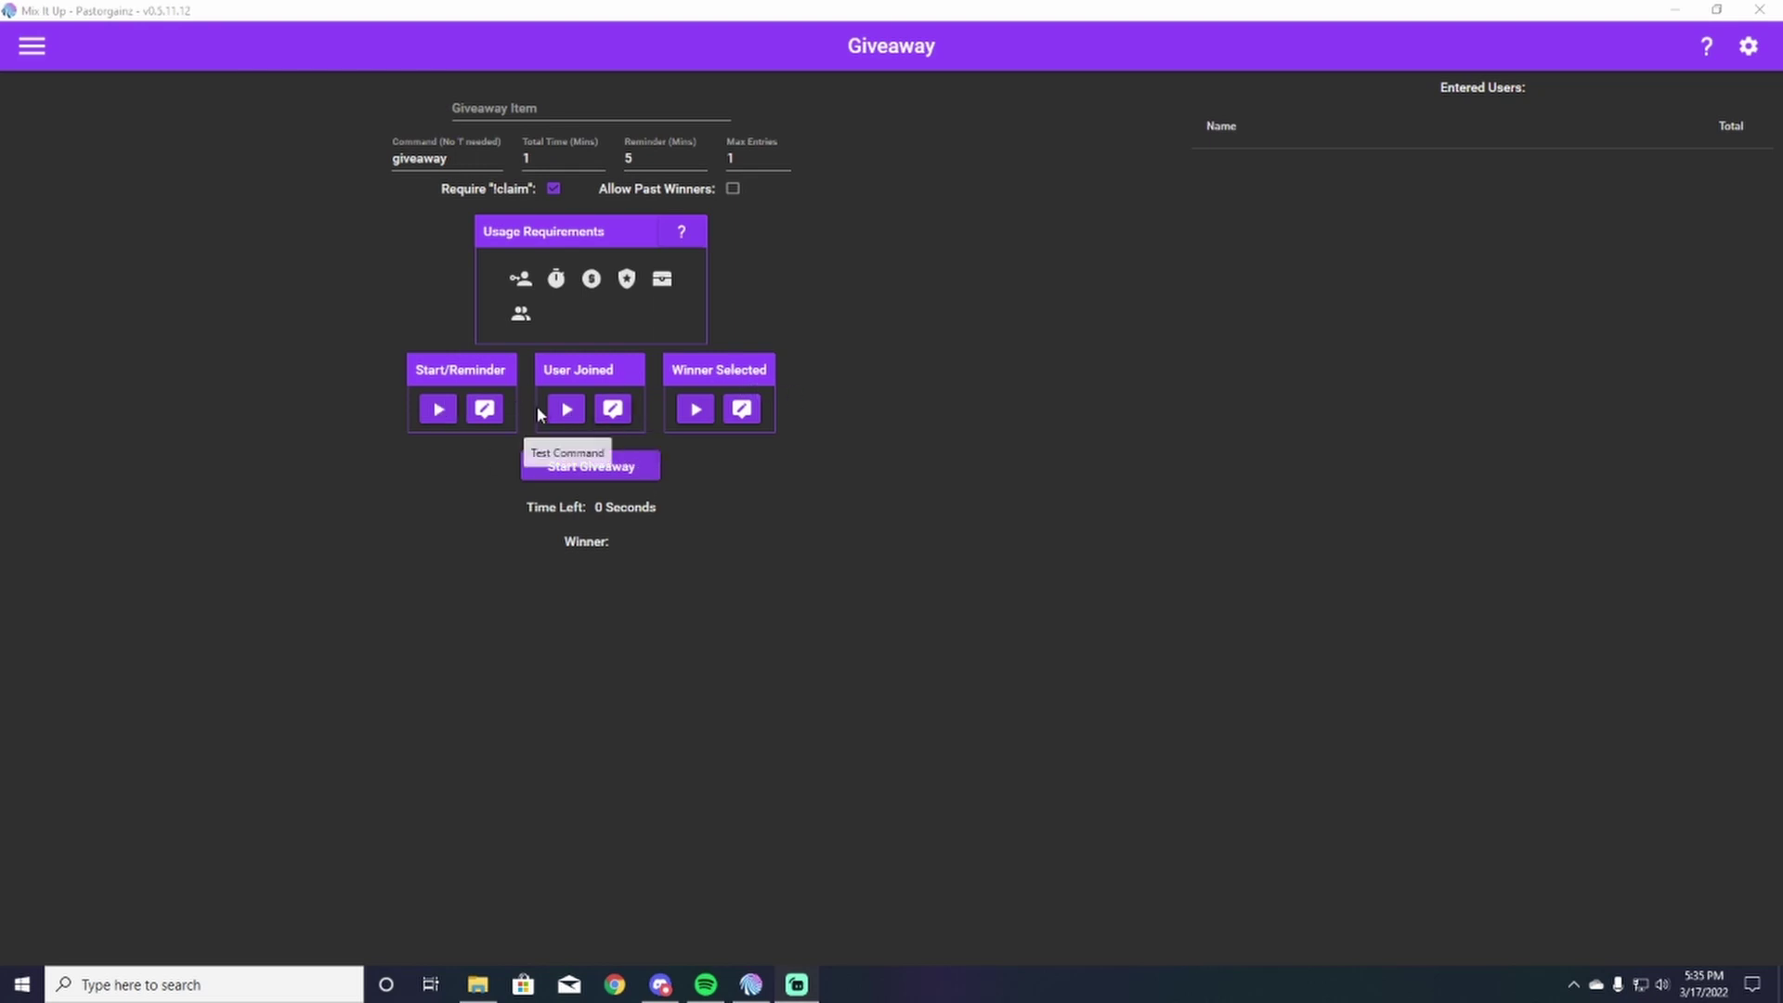
{"action": "left_click", "coordinate": [489, 414]}
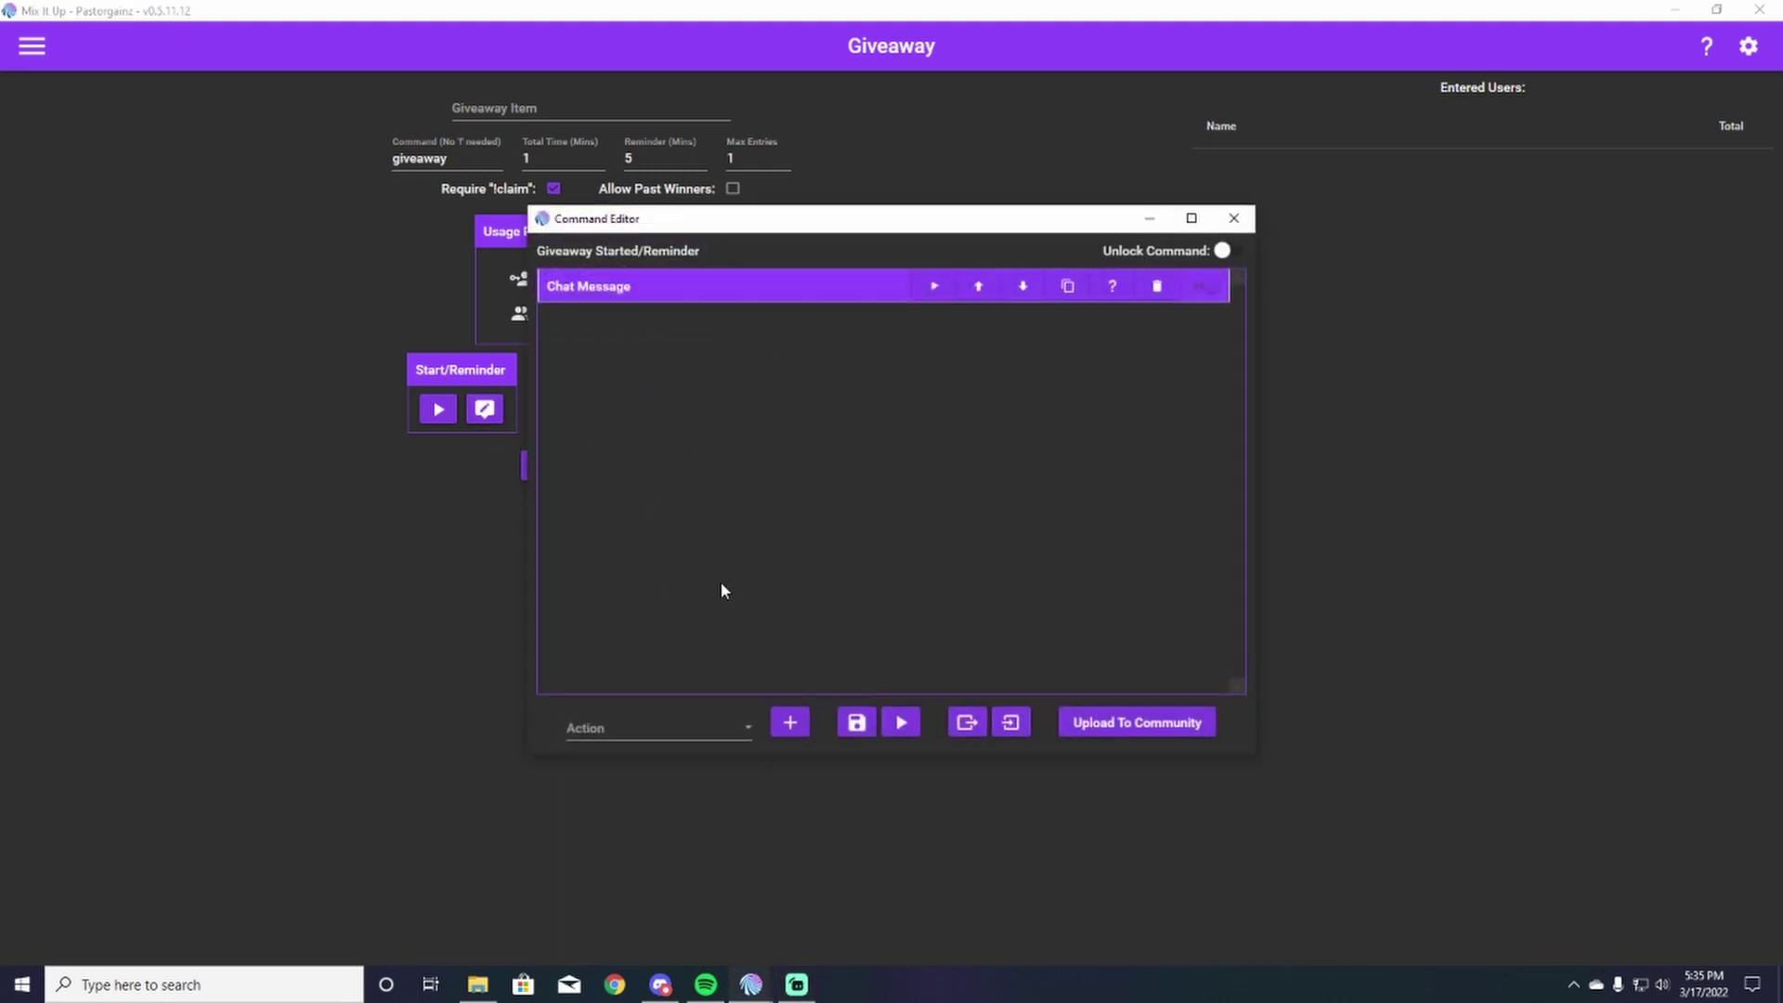
{"action": "left_click", "coordinate": [734, 734]}
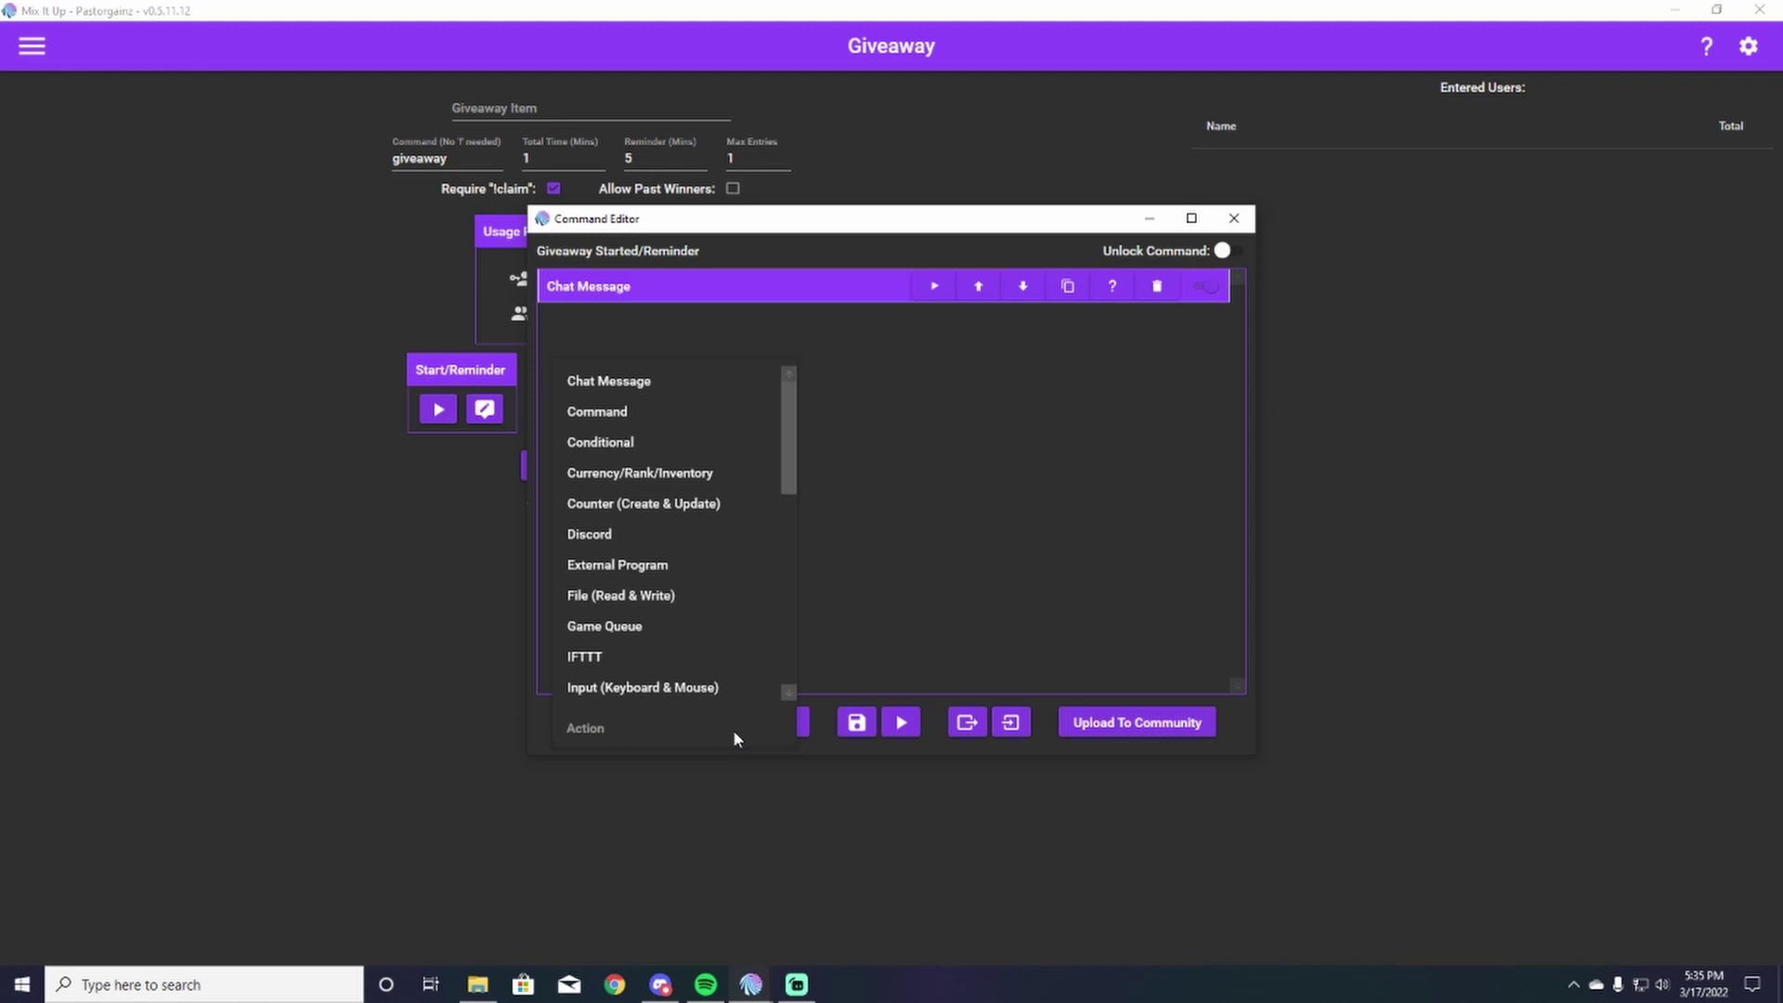
{"action": "scroll", "coordinate": [768, 624], "scroll_direction": "down", "scroll_amount": 1}
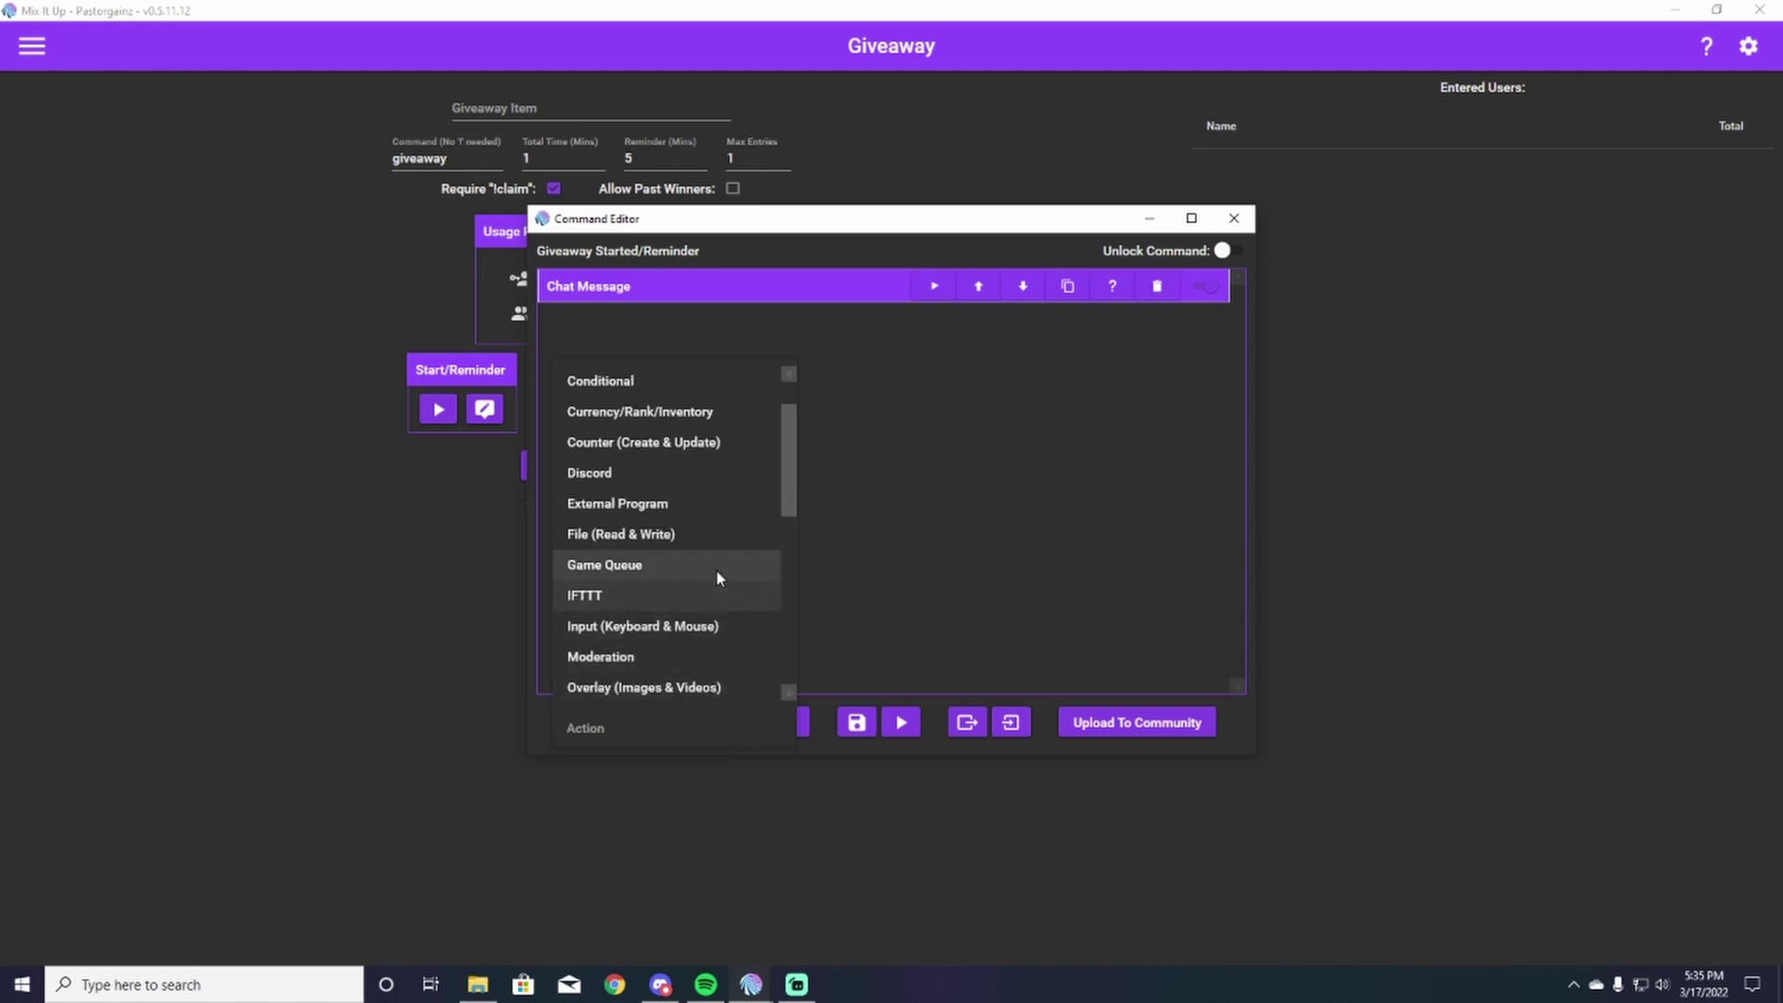
{"action": "scroll", "coordinate": [698, 543], "scroll_direction": "up", "scroll_amount": 1}
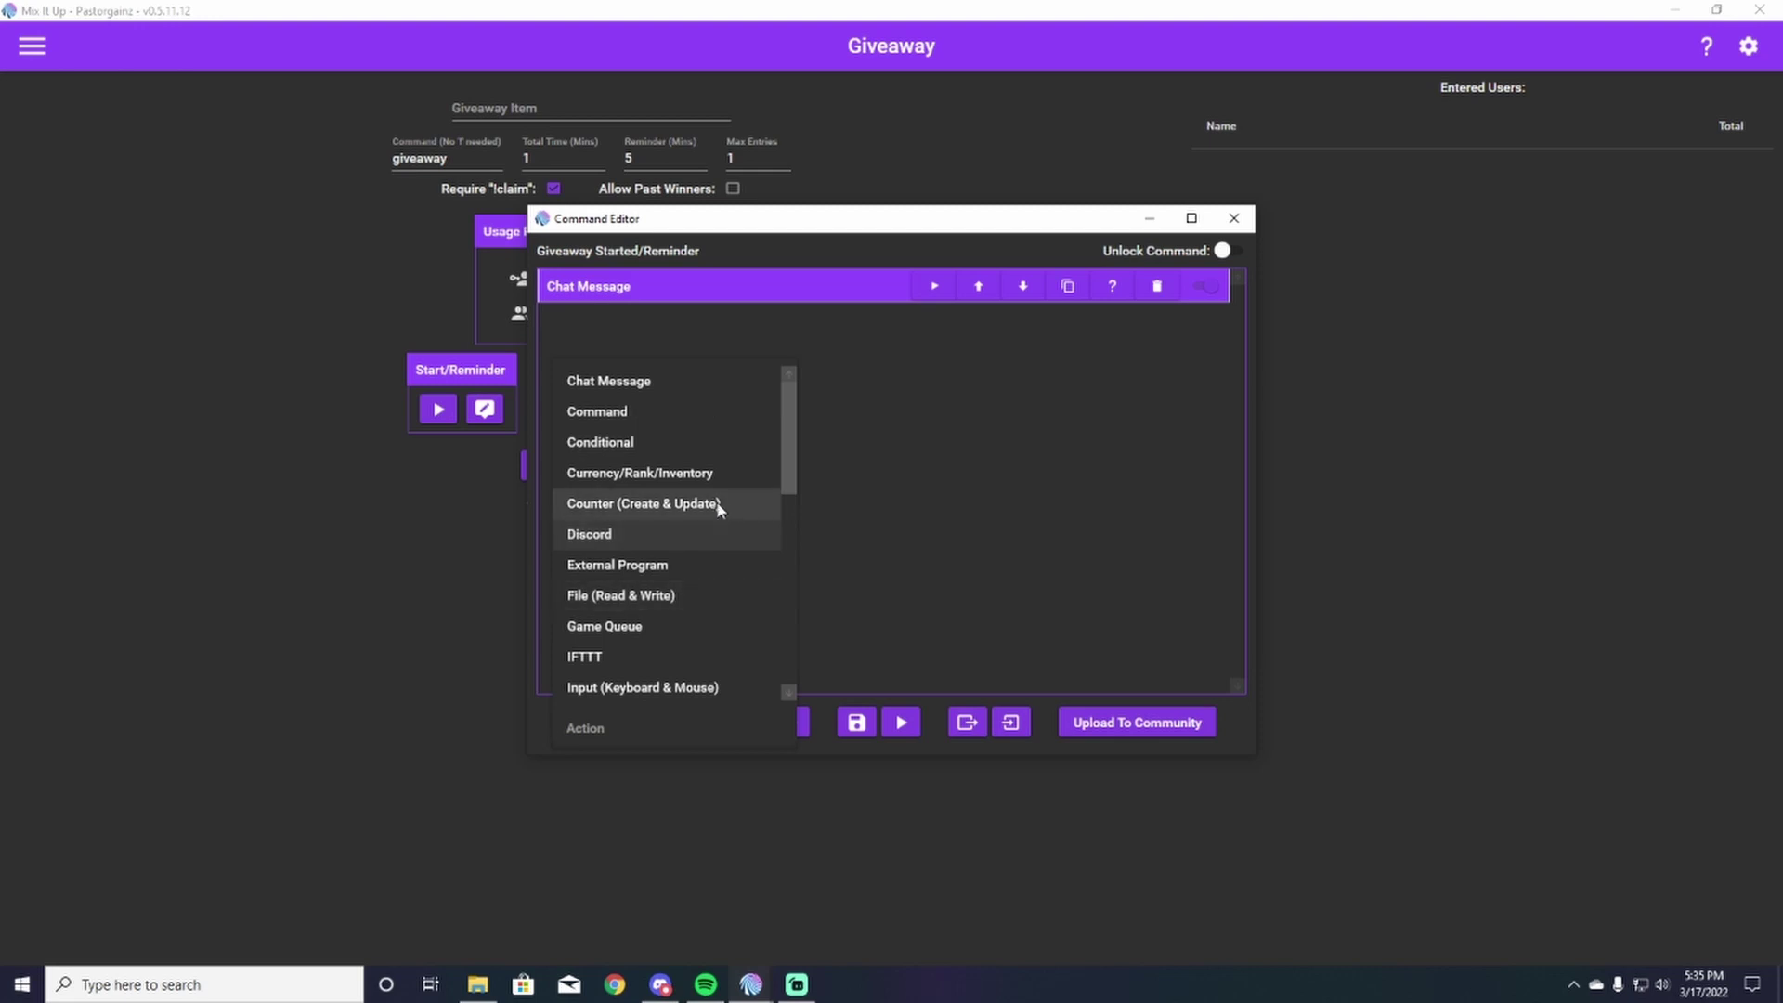
{"action": "left_click", "coordinate": [914, 487]}
{"action": "left_click", "coordinate": [1234, 218]}
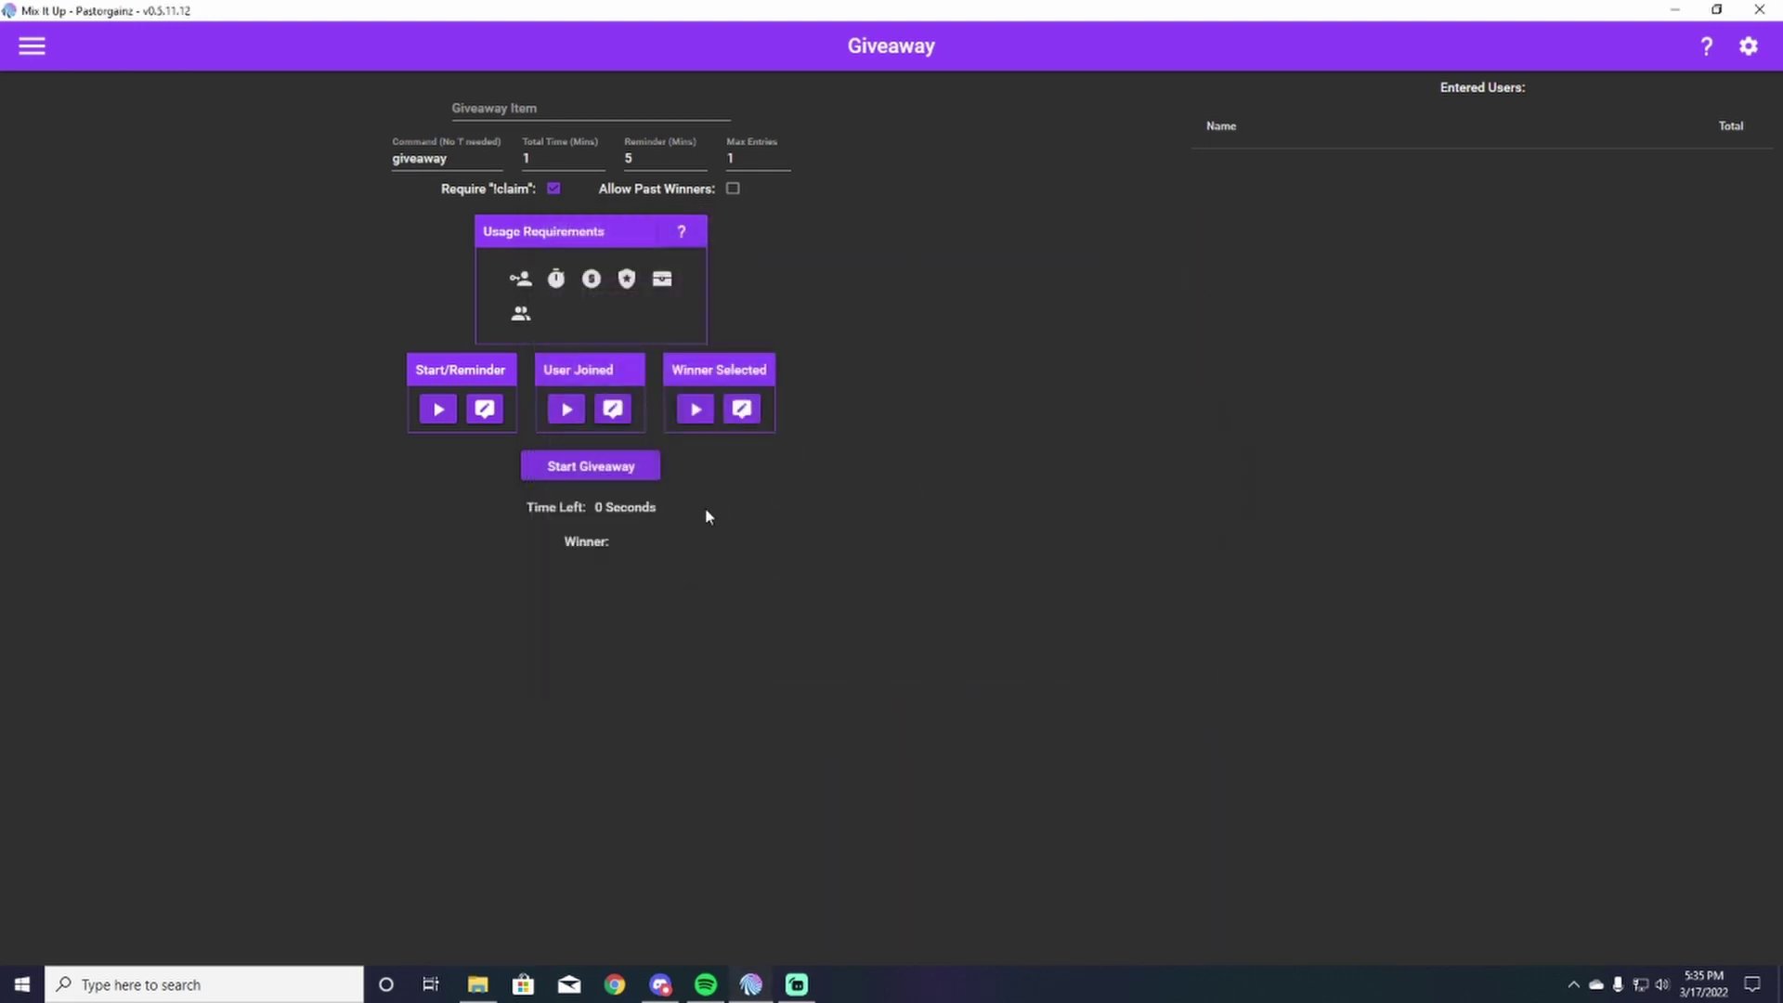
{"action": "left_click", "coordinate": [612, 408]}
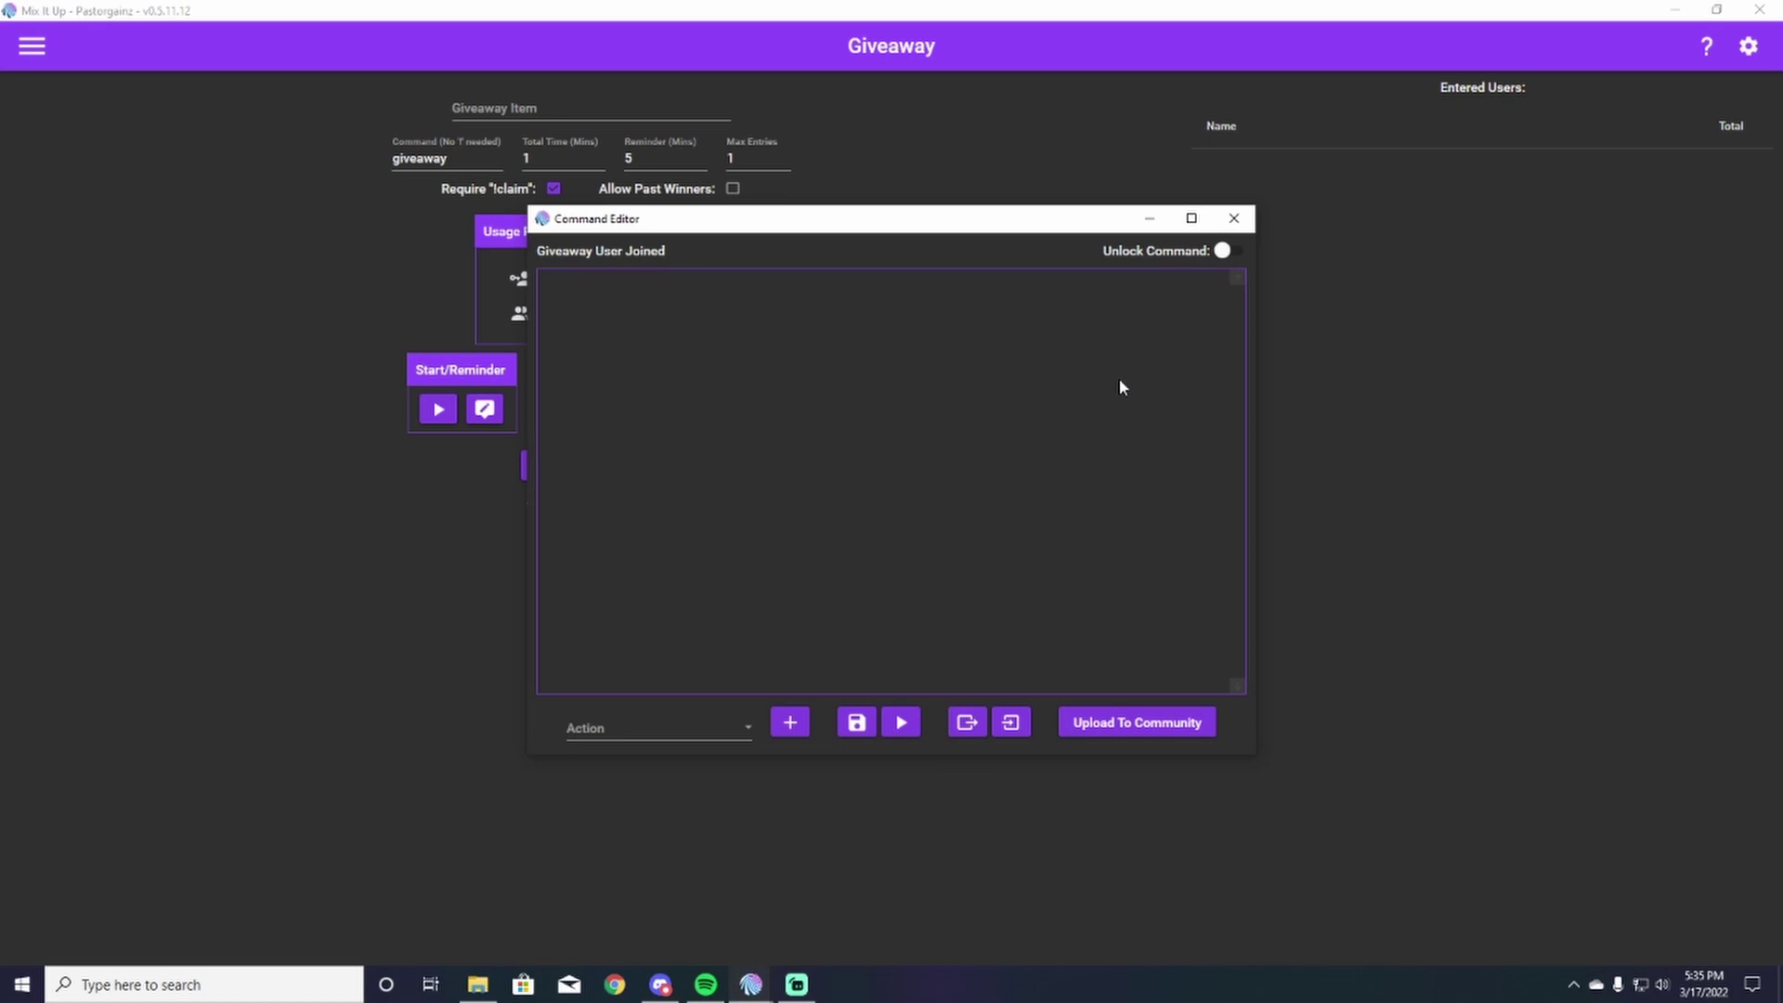
{"action": "left_click", "coordinate": [1235, 221]}
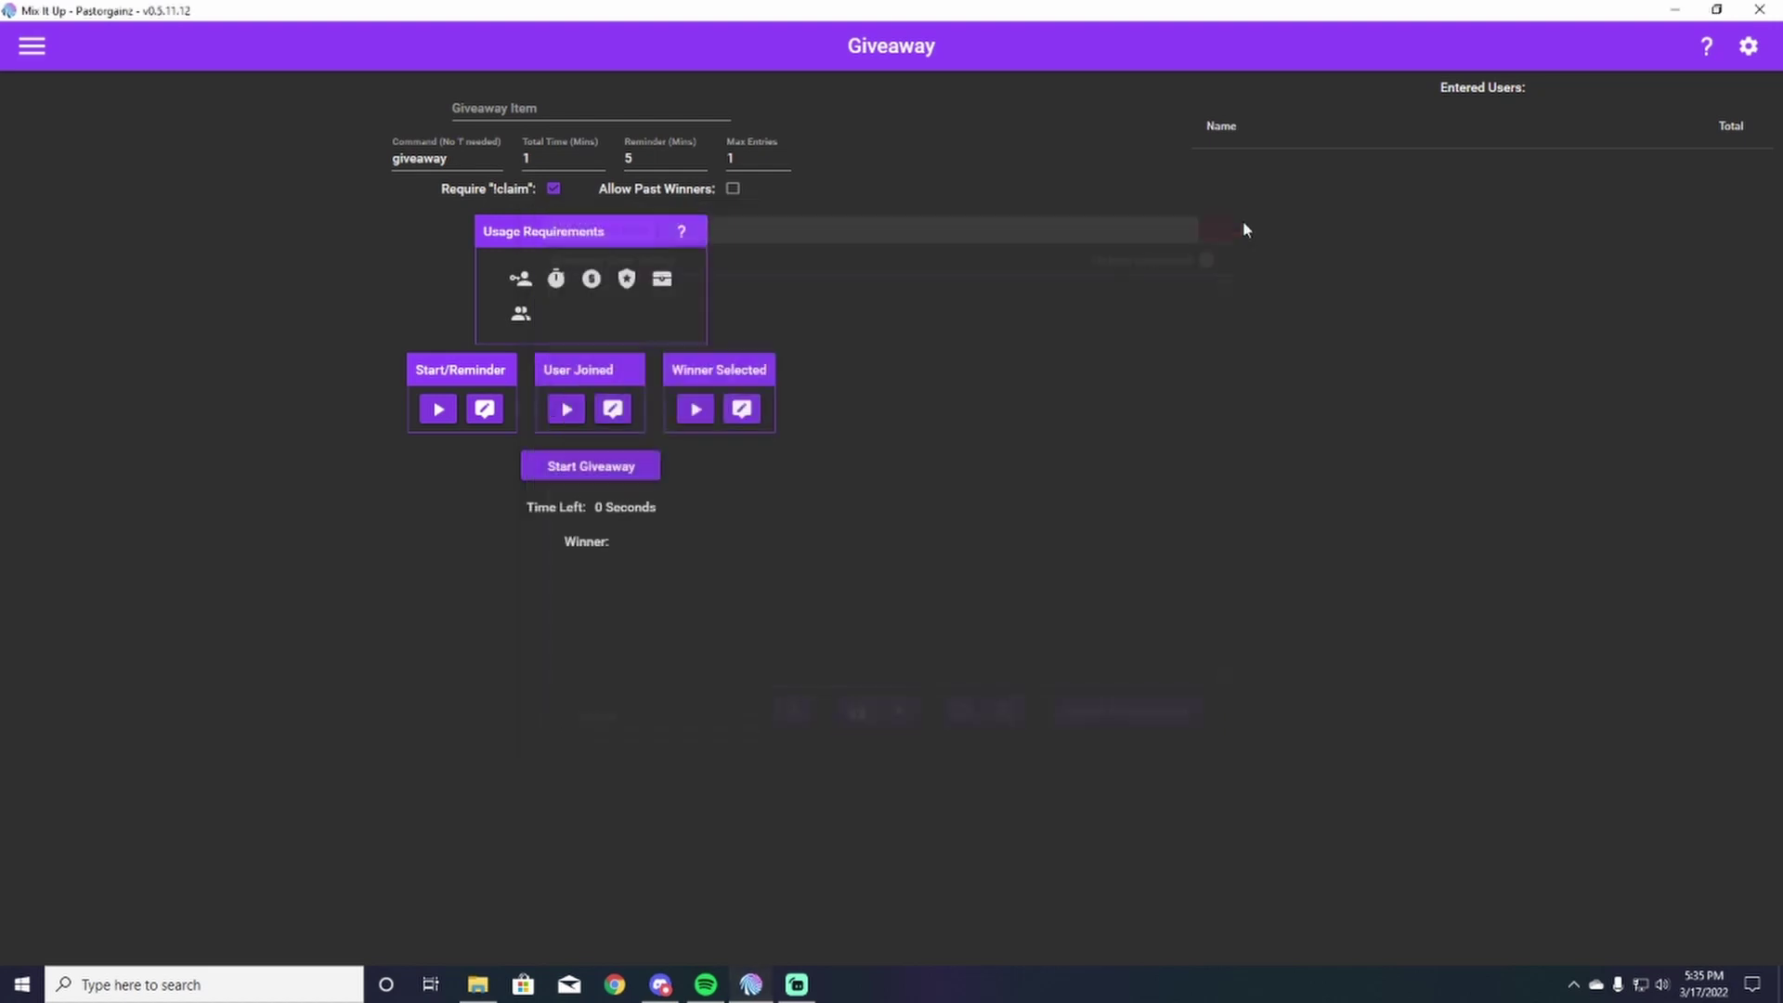